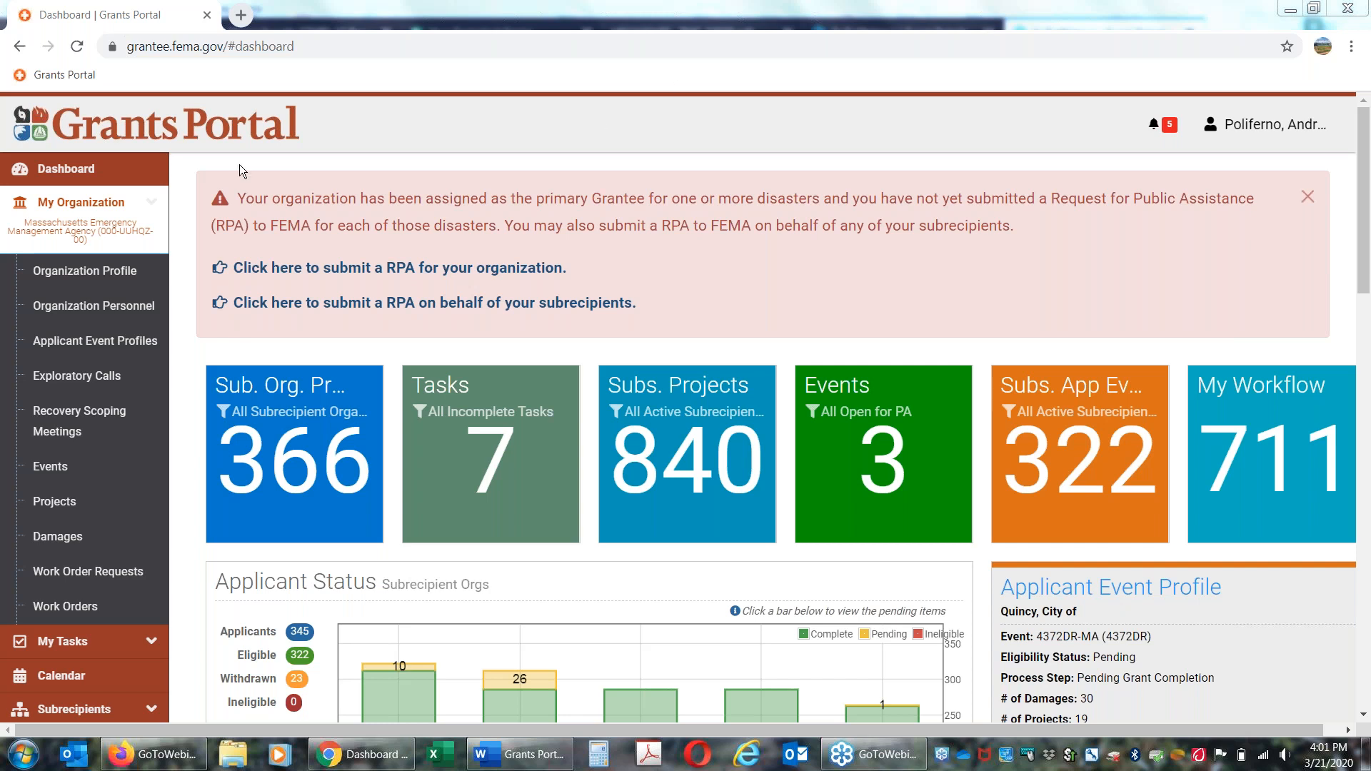
- Collapse and re-expand My Organization, then open the Massachusetts Emergency Management Agency Organization Profile
{"action": "left_click", "coordinate": [144, 212]}
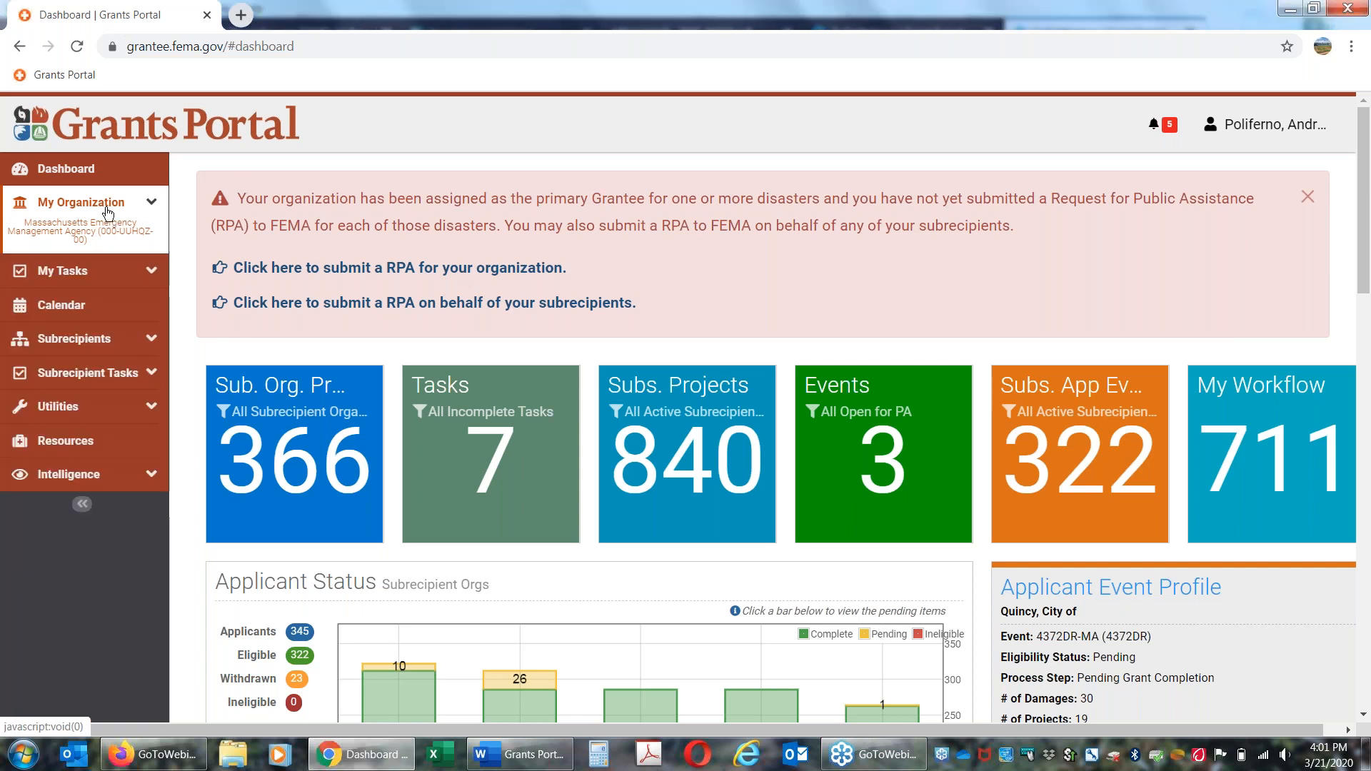
{"action": "left_click", "coordinate": [138, 214]}
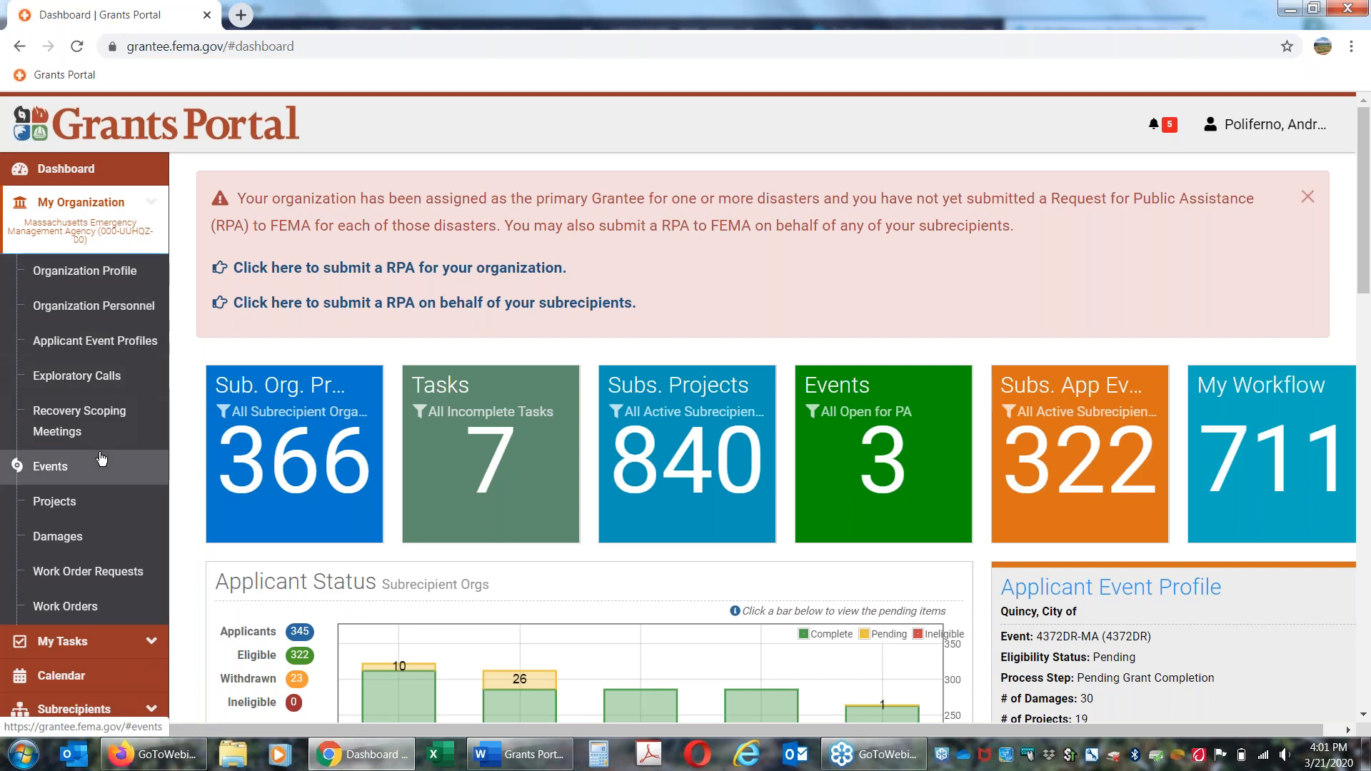
{"action": "left_click", "coordinate": [113, 279]}
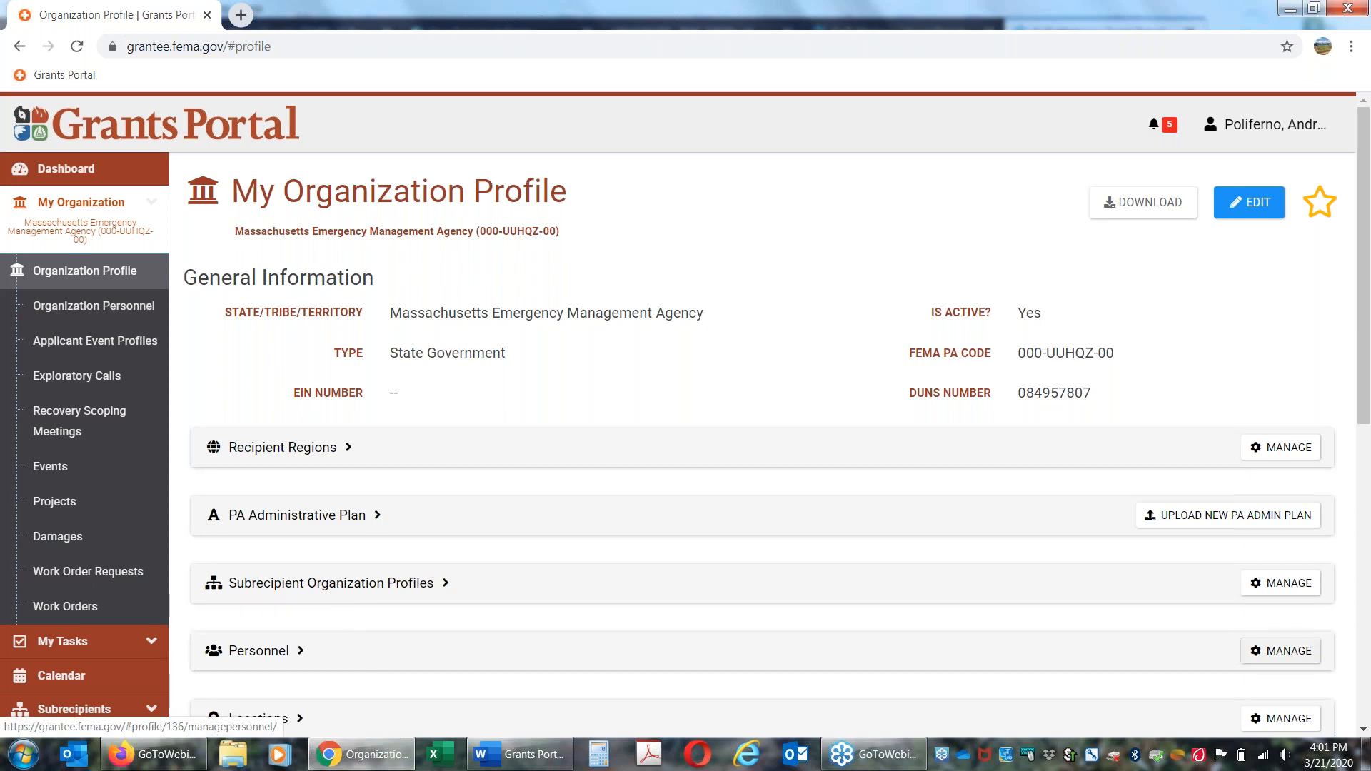
- Open Manage Personnel from the Organization Profile and start a new Assign Personnel entry
{"action": "left_click", "coordinate": [1280, 650]}
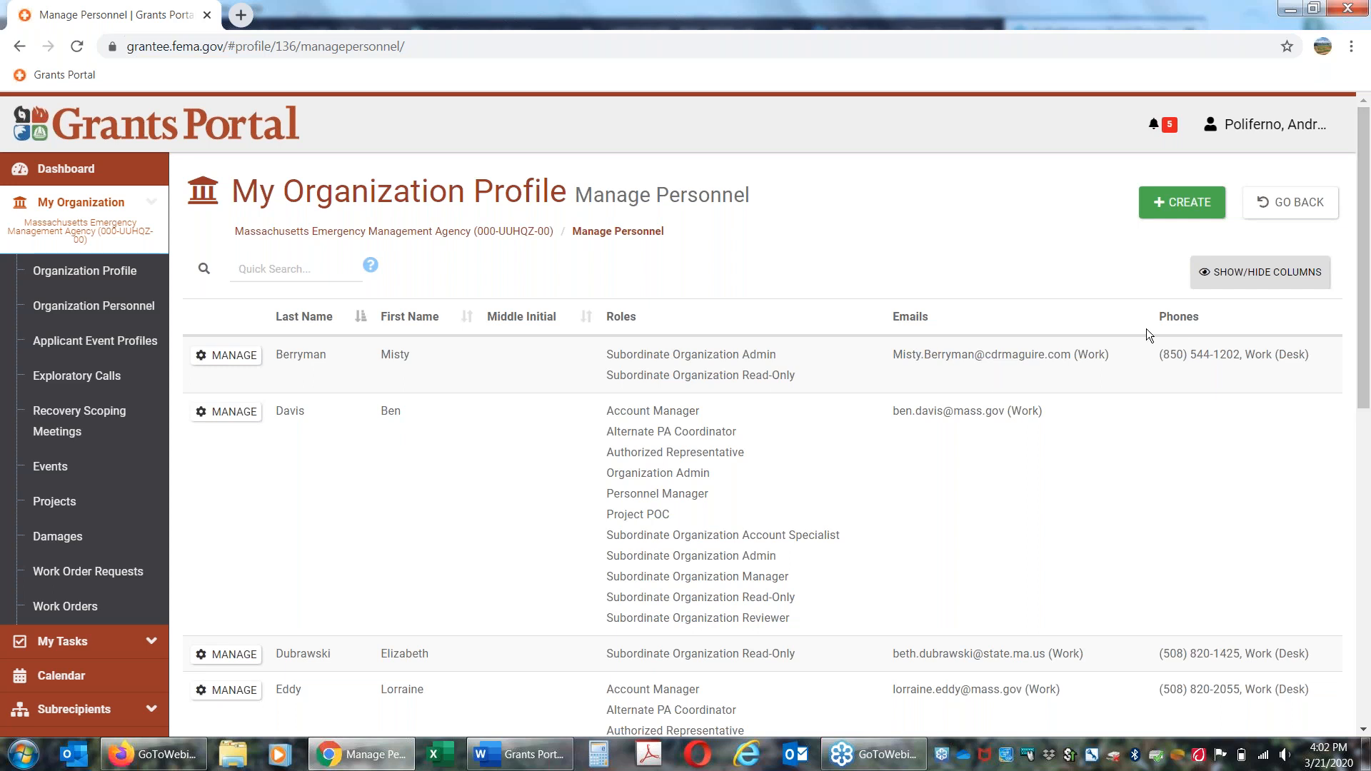
{"action": "left_click", "coordinate": [1174, 207]}
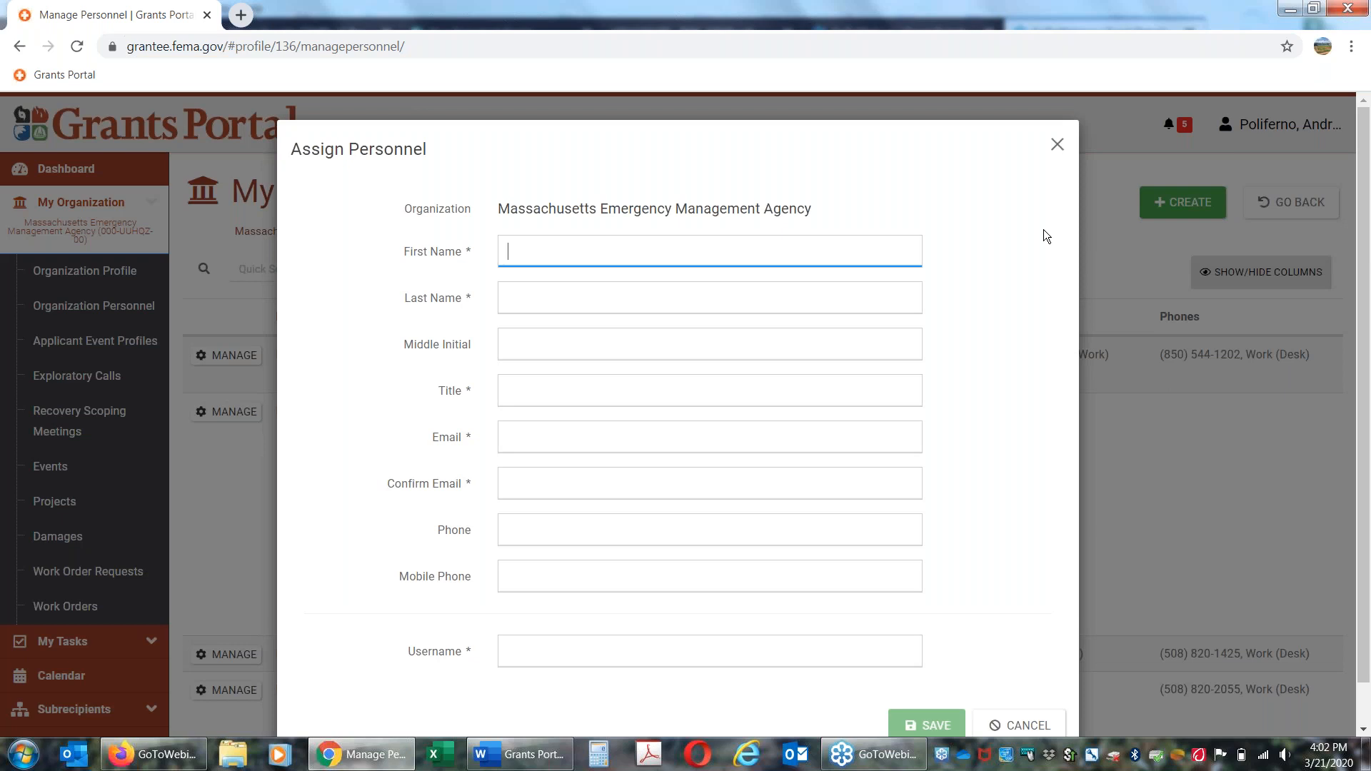
- Enter the new person's e-mail address in Email and Confirm Email, which gets flagged as already used
{"action": "scroll", "coordinate": [1043, 229], "scroll_direction": "down", "scroll_amount": 1}
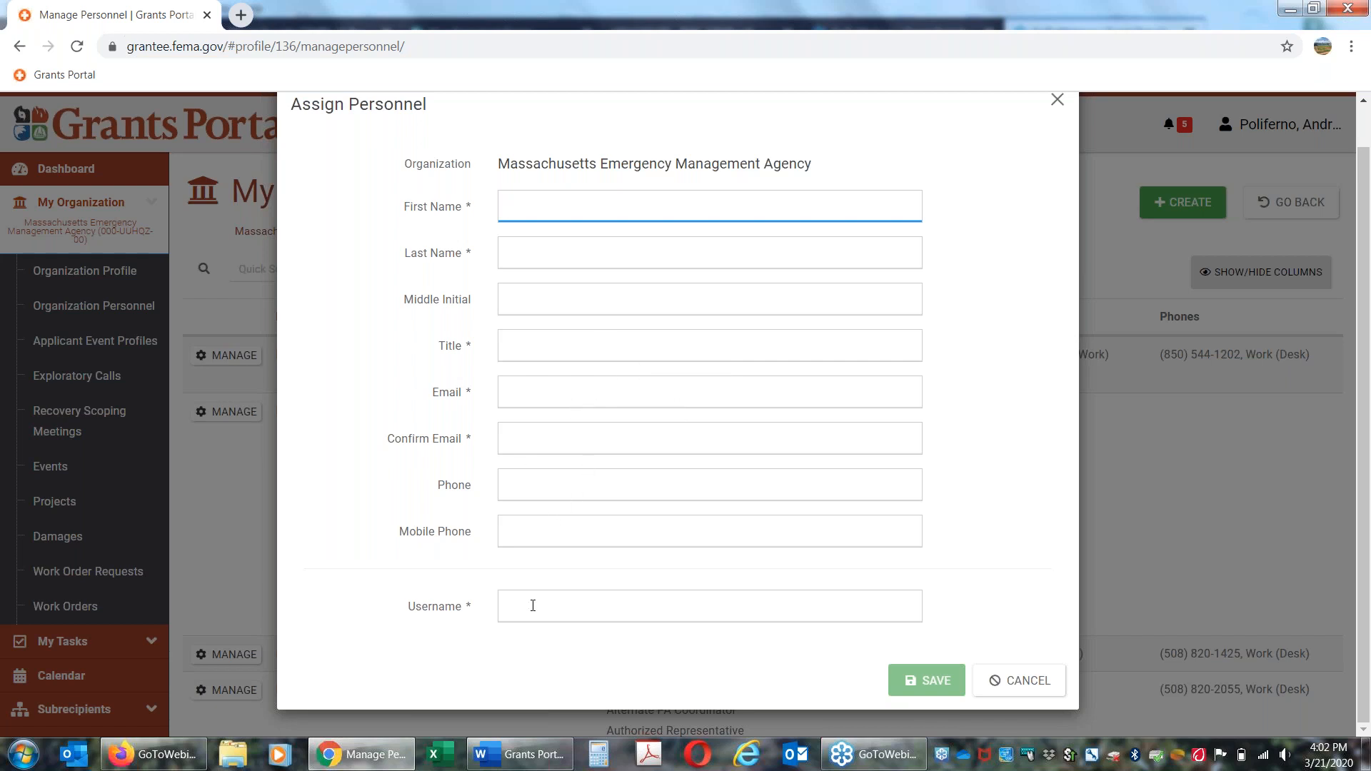
{"action": "left_click", "coordinate": [543, 402]}
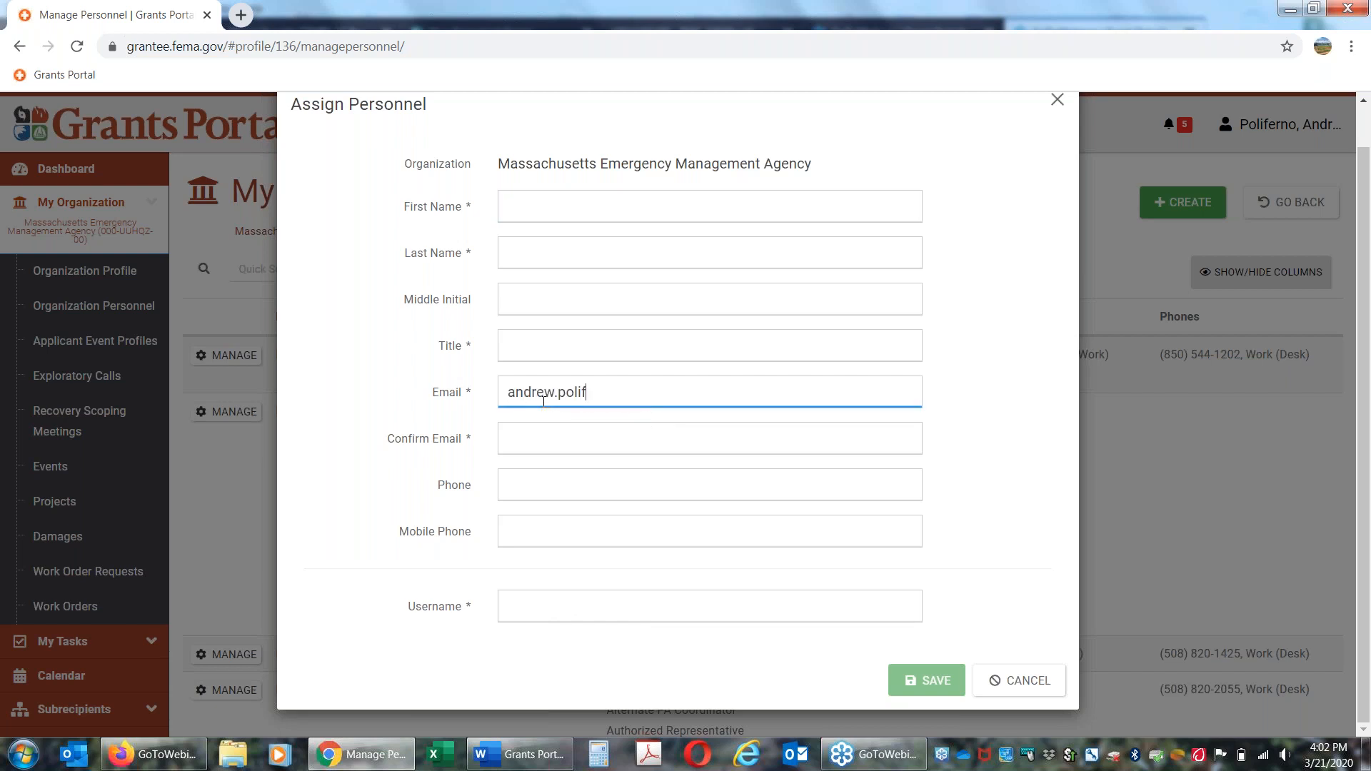
{"action": "key", "text": "Tab"}
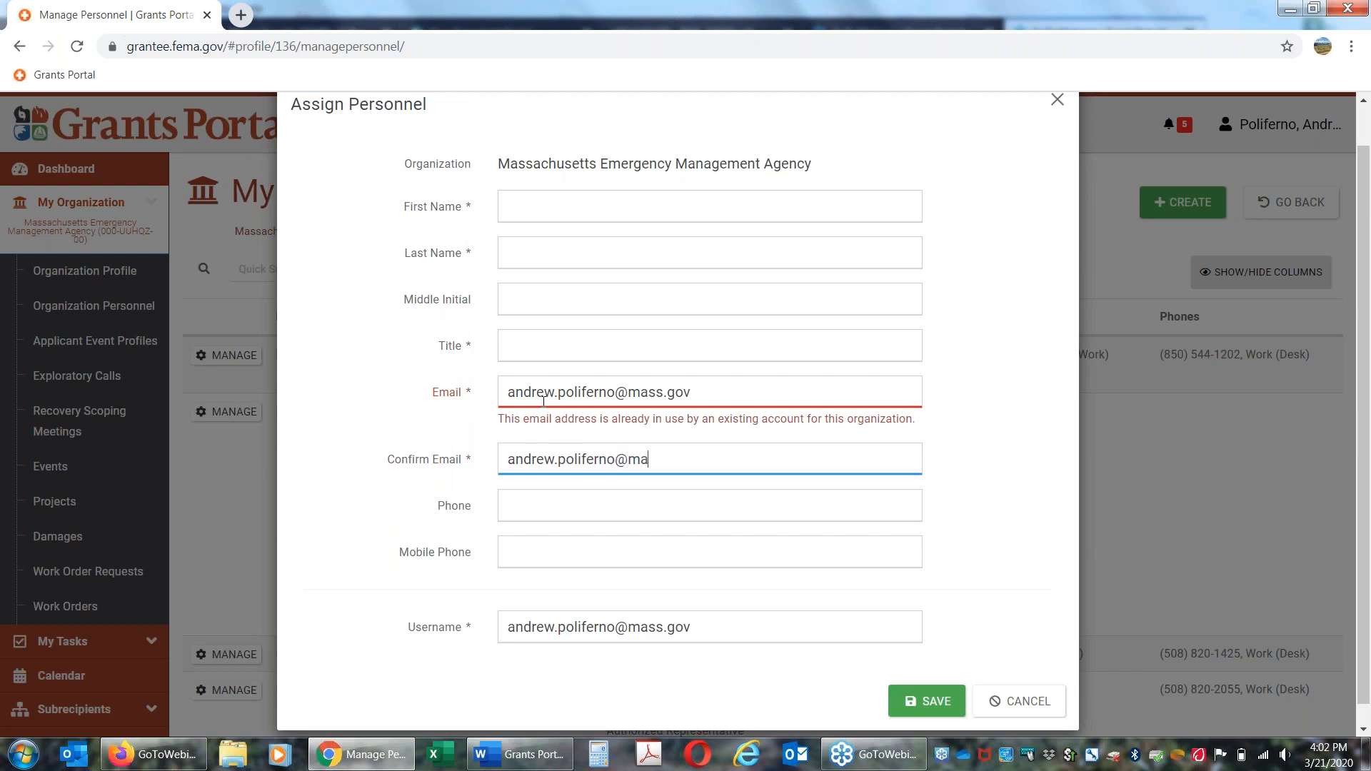
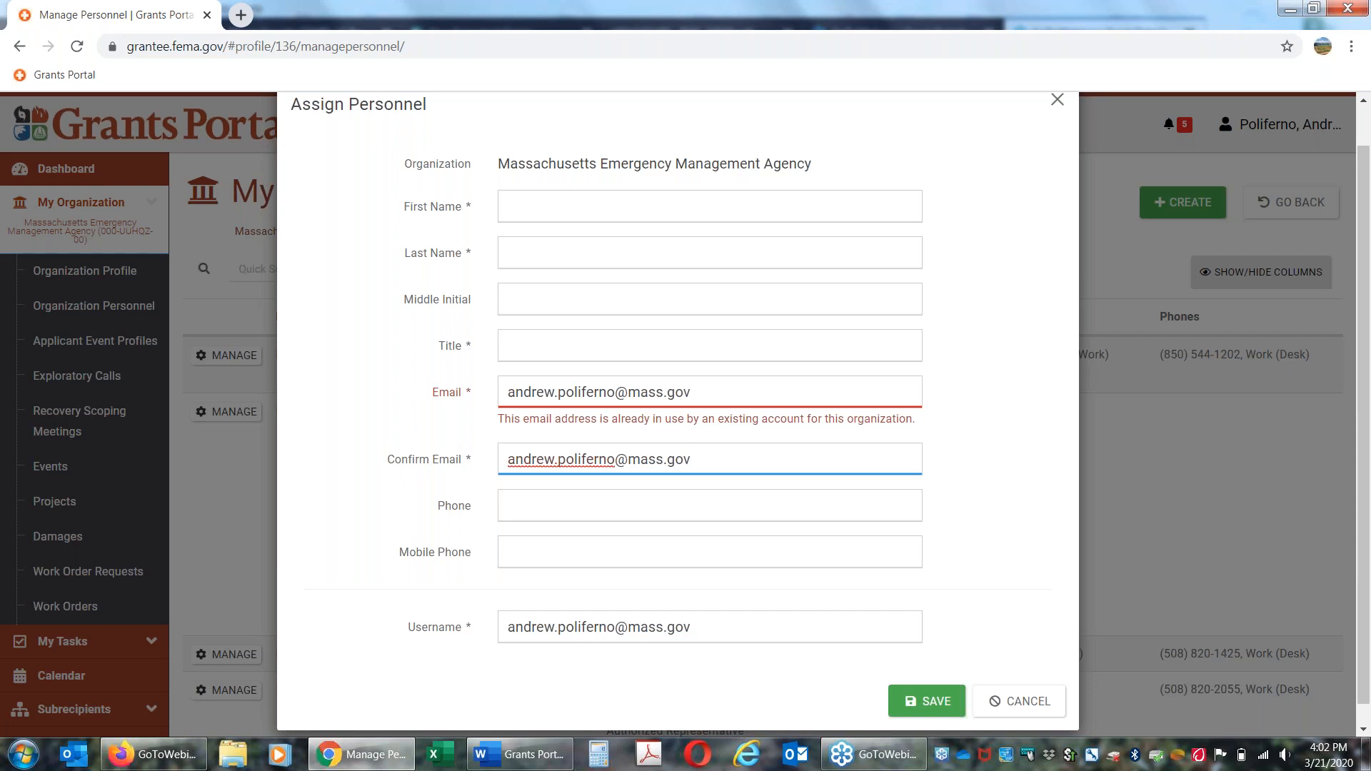
- Cancel the Assign Personnel form and raise the entries-per-page setting to see more of the 33 personnel
{"action": "left_click", "coordinate": [1014, 702]}
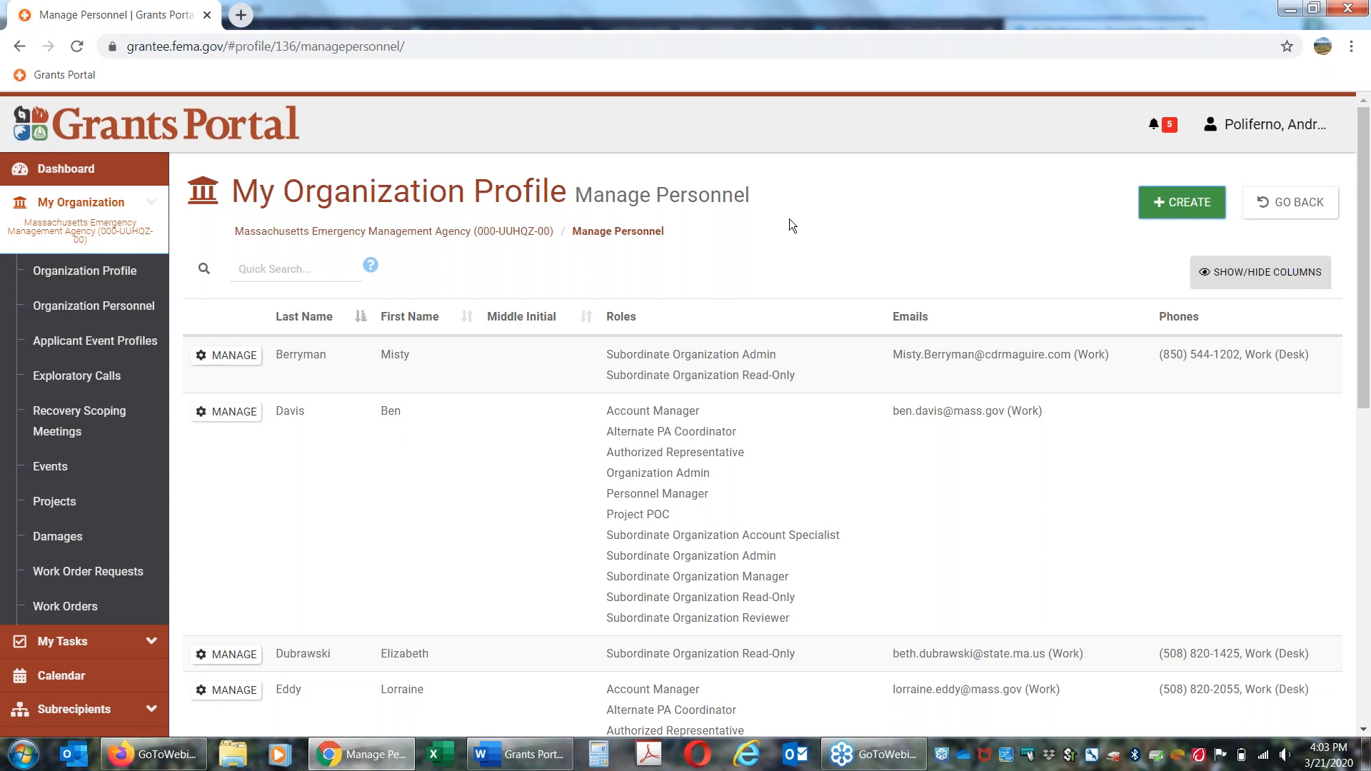
{"action": "left_click_drag", "start_coordinate": [1358, 352], "coordinate": [1347, 643]}
{"action": "left_click", "coordinate": [237, 671]}
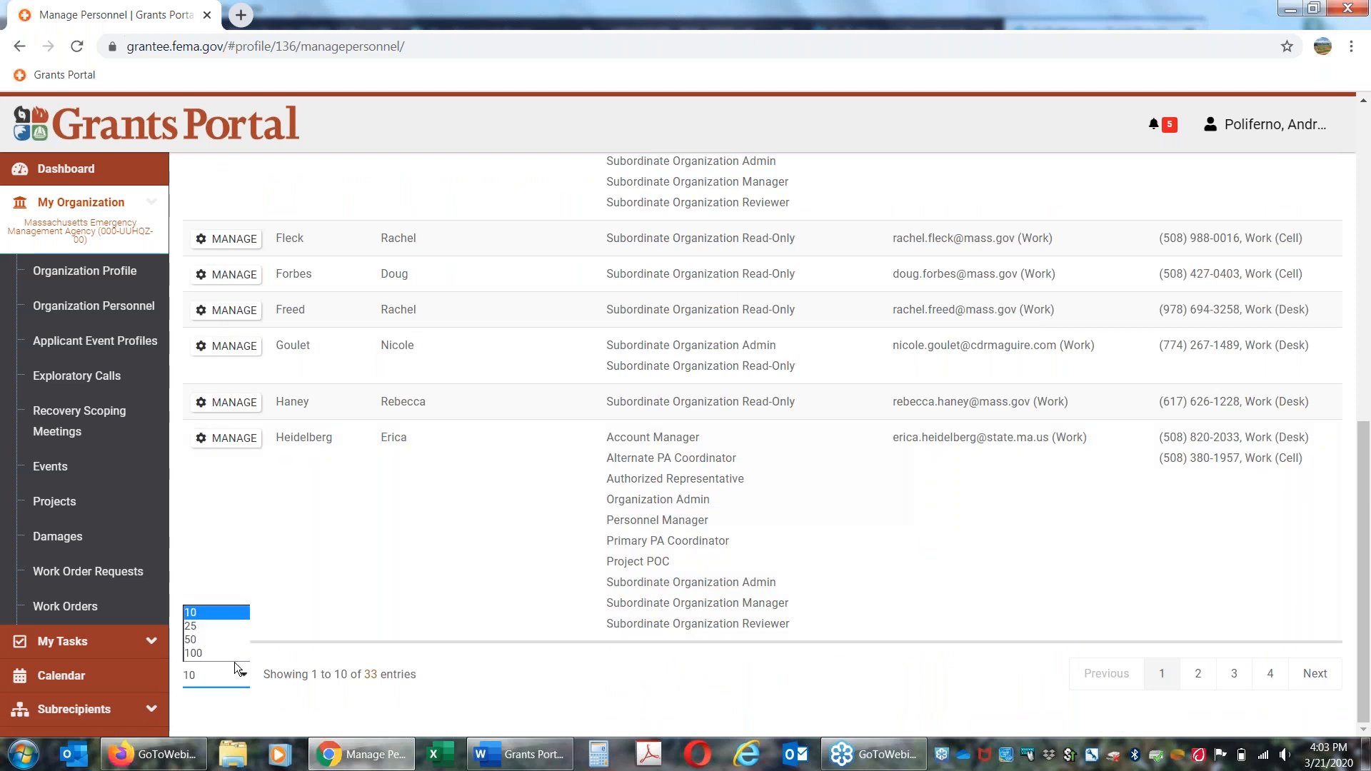
{"action": "left_click", "coordinate": [223, 651]}
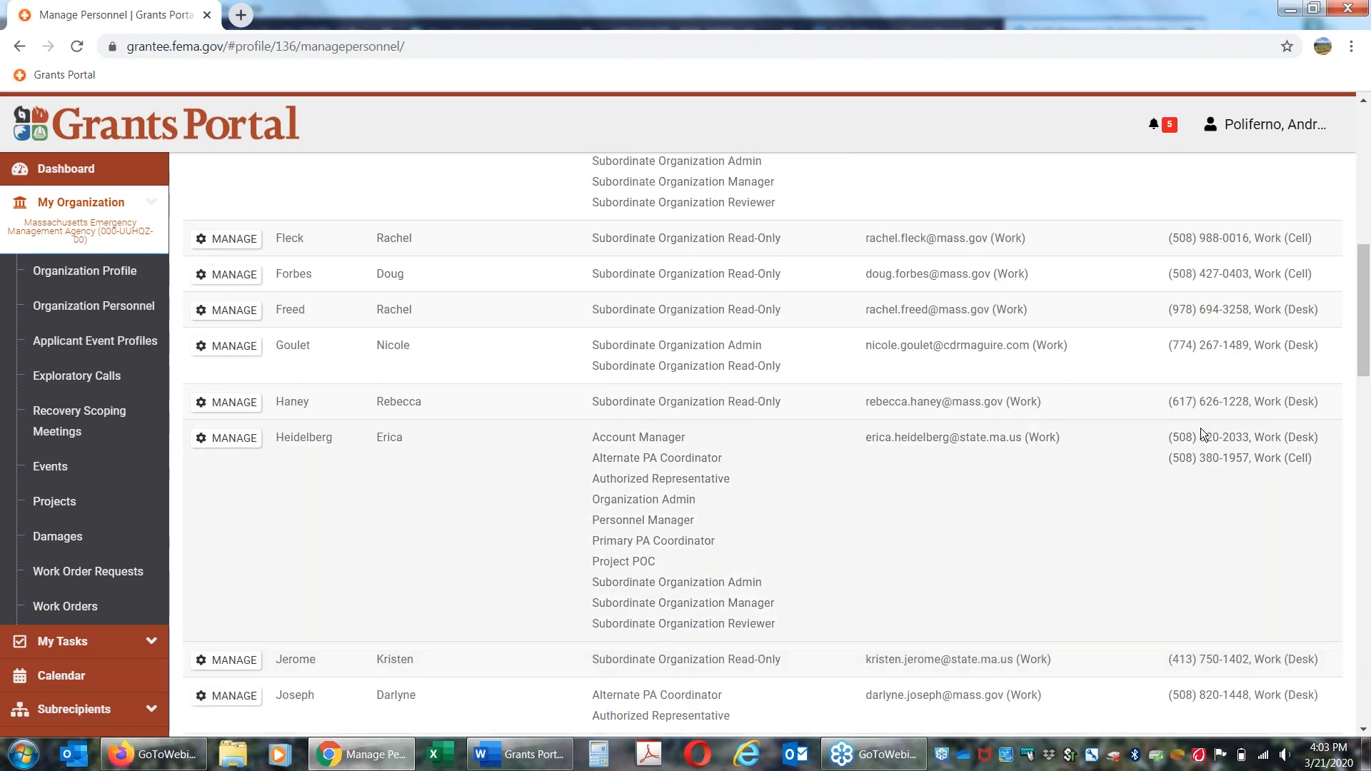
{"action": "left_click_drag", "start_coordinate": [1362, 389], "coordinate": [1340, 557]}
{"action": "scroll", "coordinate": [1339, 559], "scroll_direction": "down", "scroll_amount": 5}
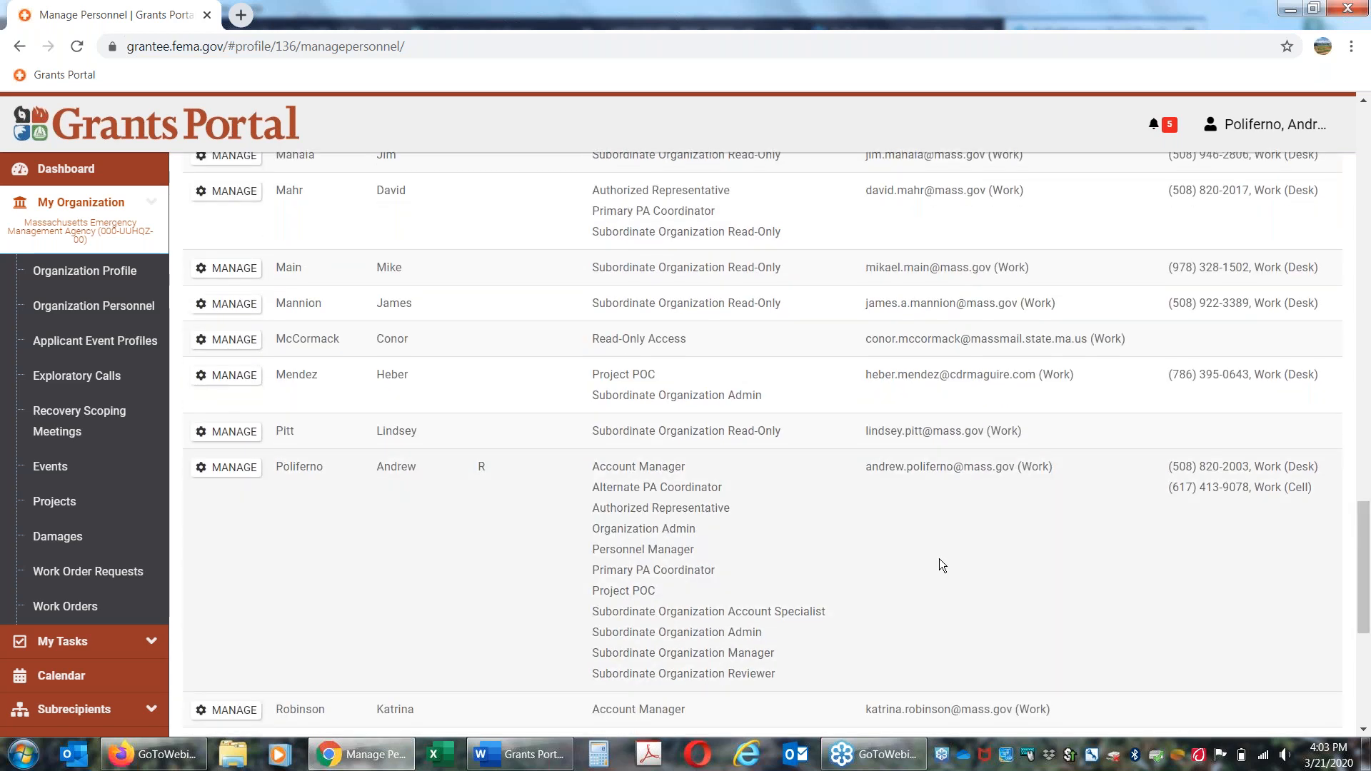
- Open the Disaster Recovery Program Coordinator's personnel profile and scroll down to Contact Info and Roles
{"action": "left_click", "coordinate": [225, 468]}
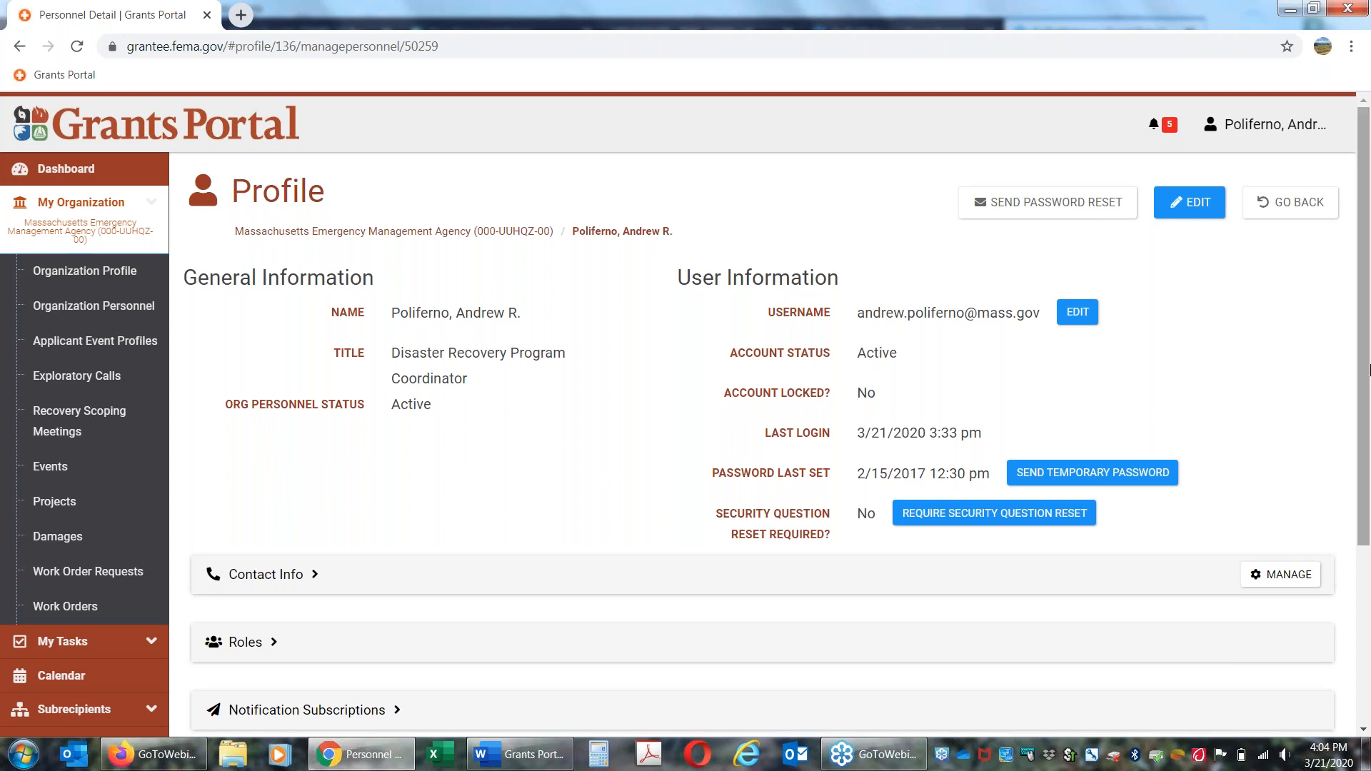
{"action": "scroll", "coordinate": [1359, 468], "scroll_direction": "down", "scroll_amount": 1}
{"action": "scroll", "coordinate": [1359, 467], "scroll_direction": "down", "scroll_amount": 1}
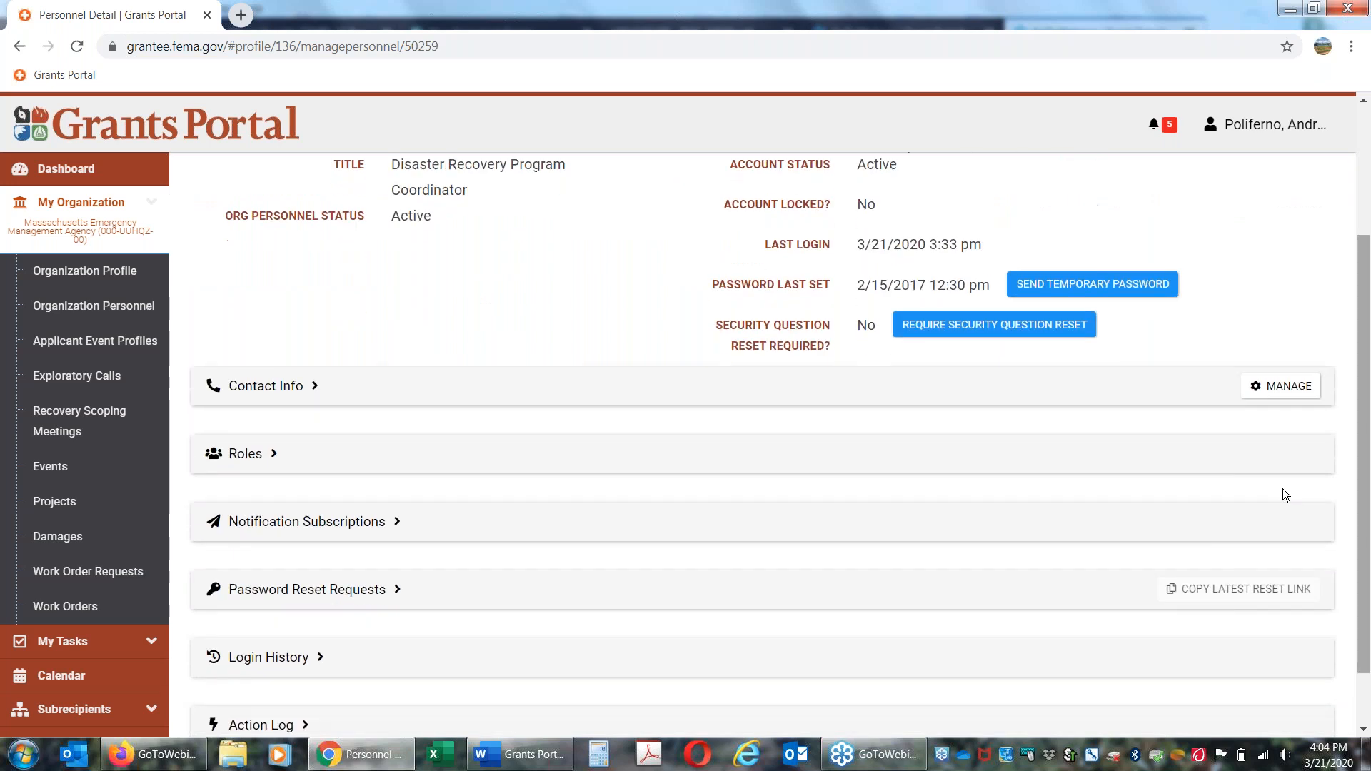
- Expand Roles to review the eleven organization roles and assigners, then open MANAGE to edit them
{"action": "left_click", "coordinate": [345, 438]}
{"action": "scroll", "coordinate": [717, 221], "scroll_direction": "down", "scroll_amount": 4}
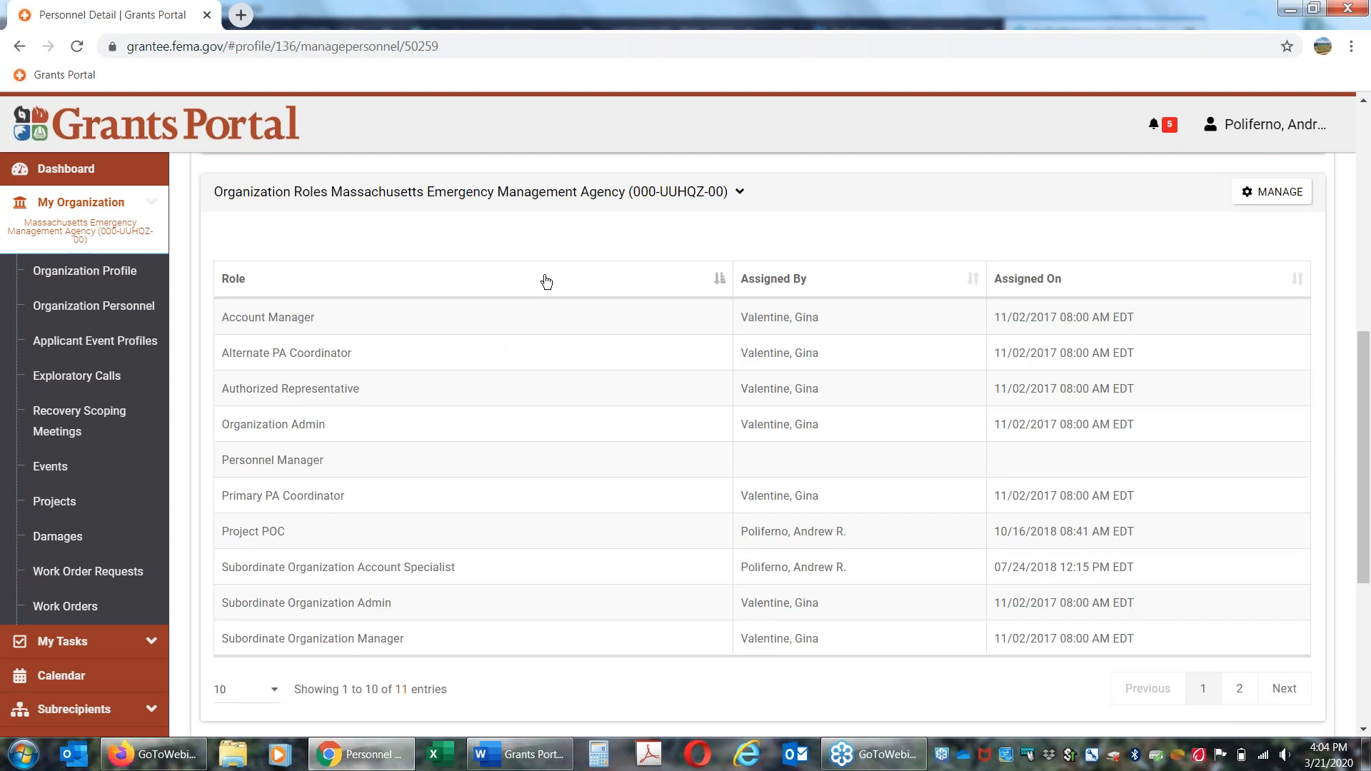
{"action": "scroll", "coordinate": [1359, 421], "scroll_direction": "up", "scroll_amount": 2}
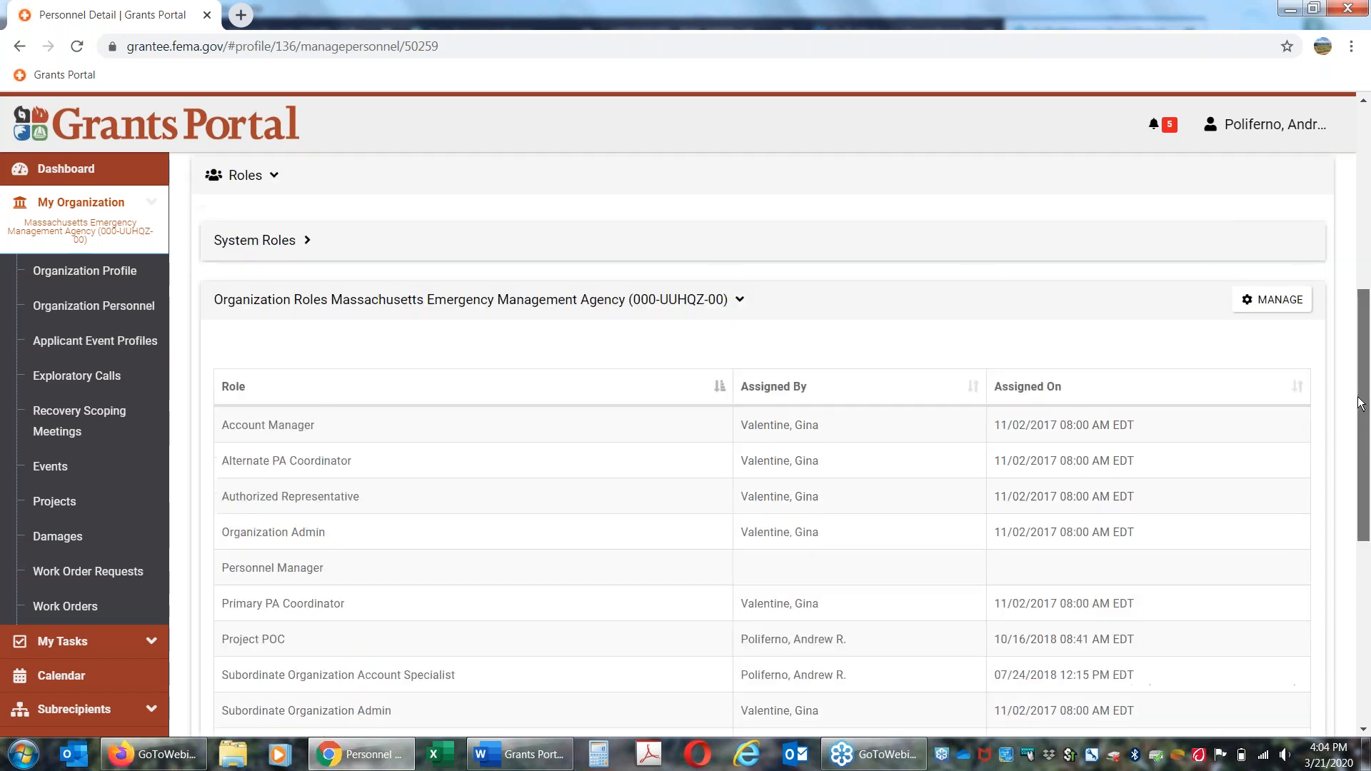
{"action": "left_click_drag", "start_coordinate": [1360, 409], "coordinate": [1358, 432]}
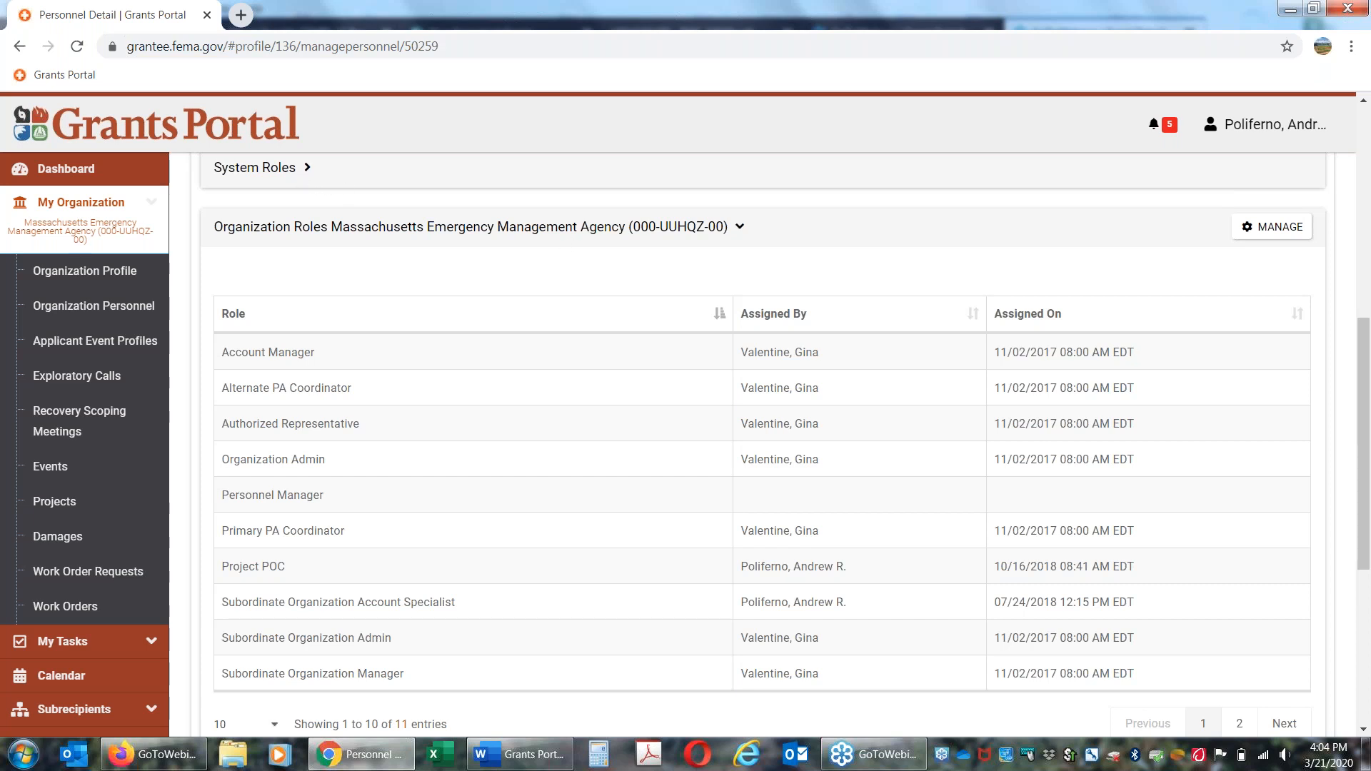
{"action": "scroll", "coordinate": [303, 204], "scroll_direction": "up", "scroll_amount": 2}
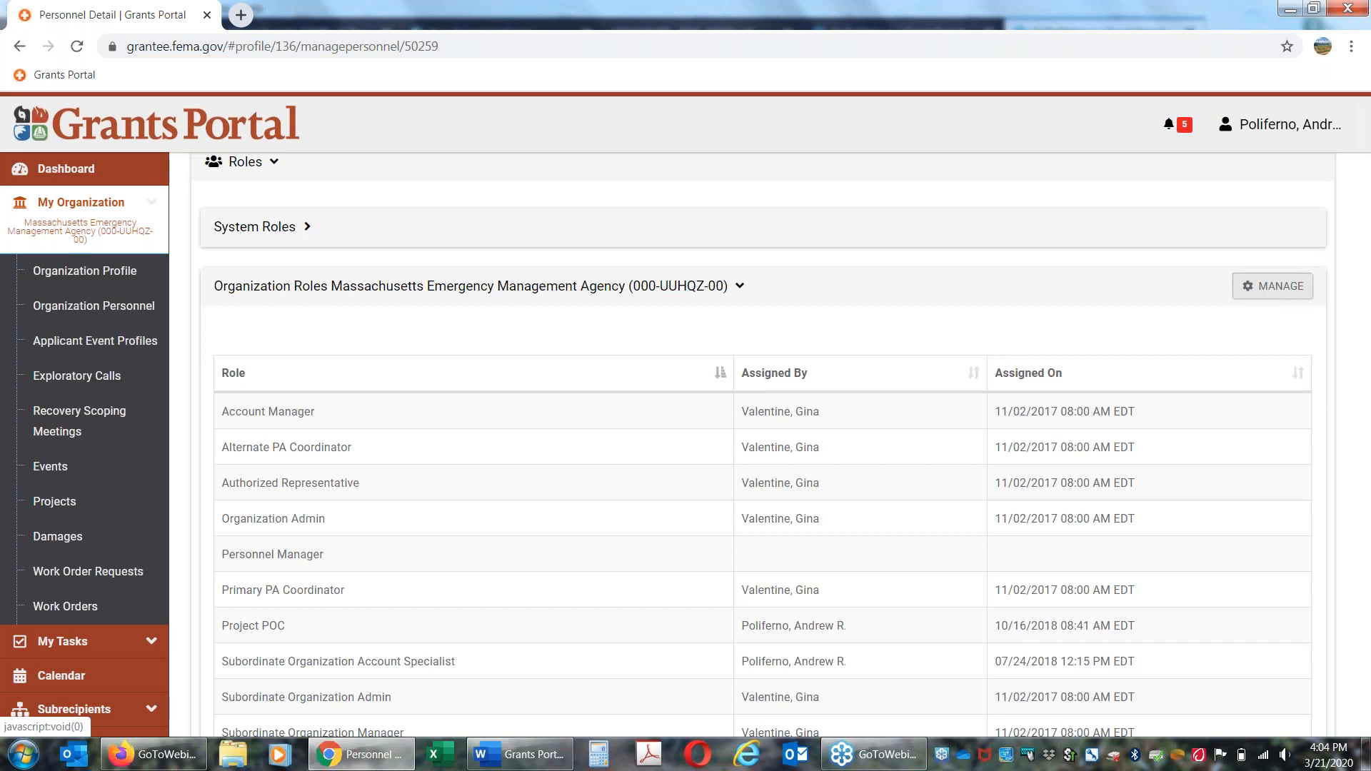
{"action": "left_click", "coordinate": [1268, 292]}
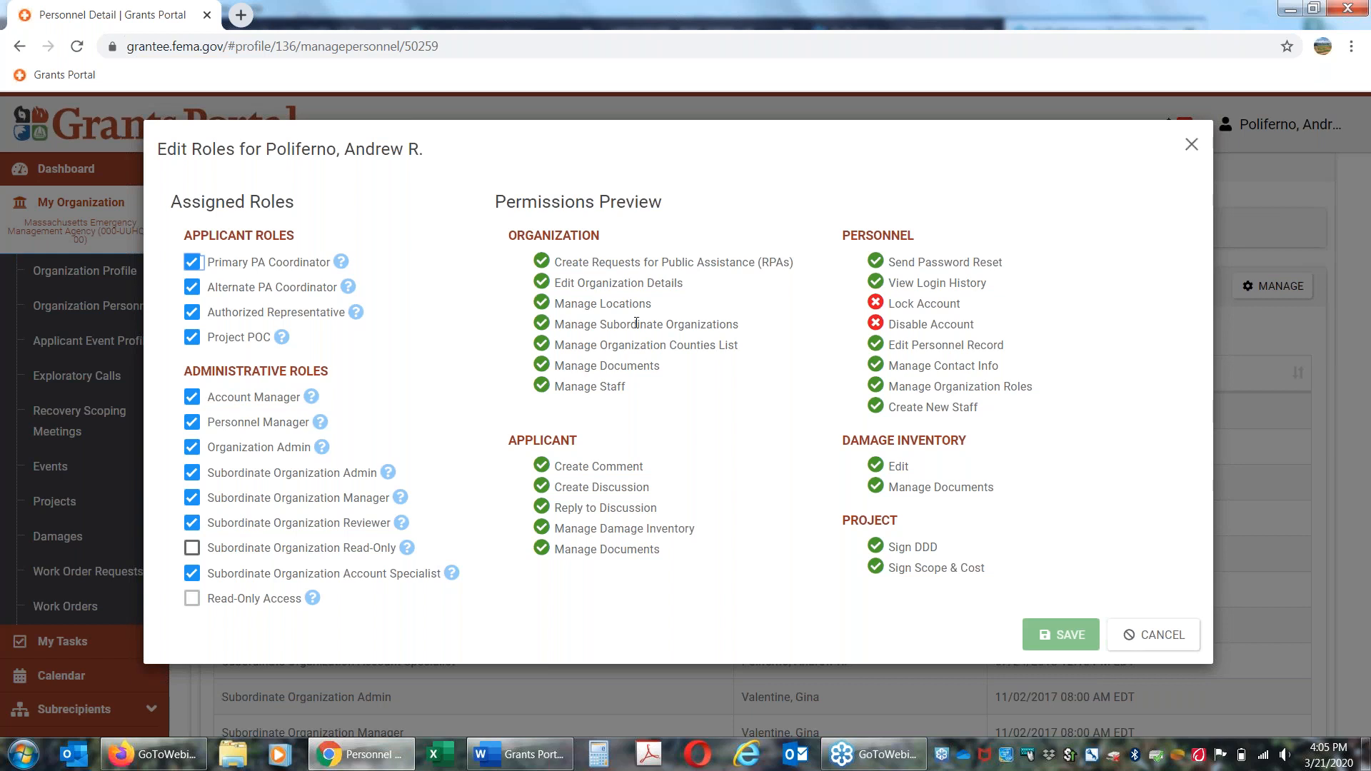
- Uncheck all eleven Applicant and Administrative roles, from Primary PA Coordinator to Subordinate Organization Account Specialist, leaving only Read-Only Access
{"action": "left_click", "coordinate": [191, 262]}
{"action": "left_click", "coordinate": [192, 286]}
{"action": "left_click", "coordinate": [192, 312]}
{"action": "left_click", "coordinate": [192, 337]}
{"action": "left_click", "coordinate": [192, 397]}
{"action": "left_click", "coordinate": [194, 422]}
{"action": "left_click", "coordinate": [192, 447]}
{"action": "left_click", "coordinate": [192, 472]}
{"action": "left_click", "coordinate": [192, 498]}
{"action": "left_click", "coordinate": [192, 523]}
{"action": "left_click", "coordinate": [193, 573]}
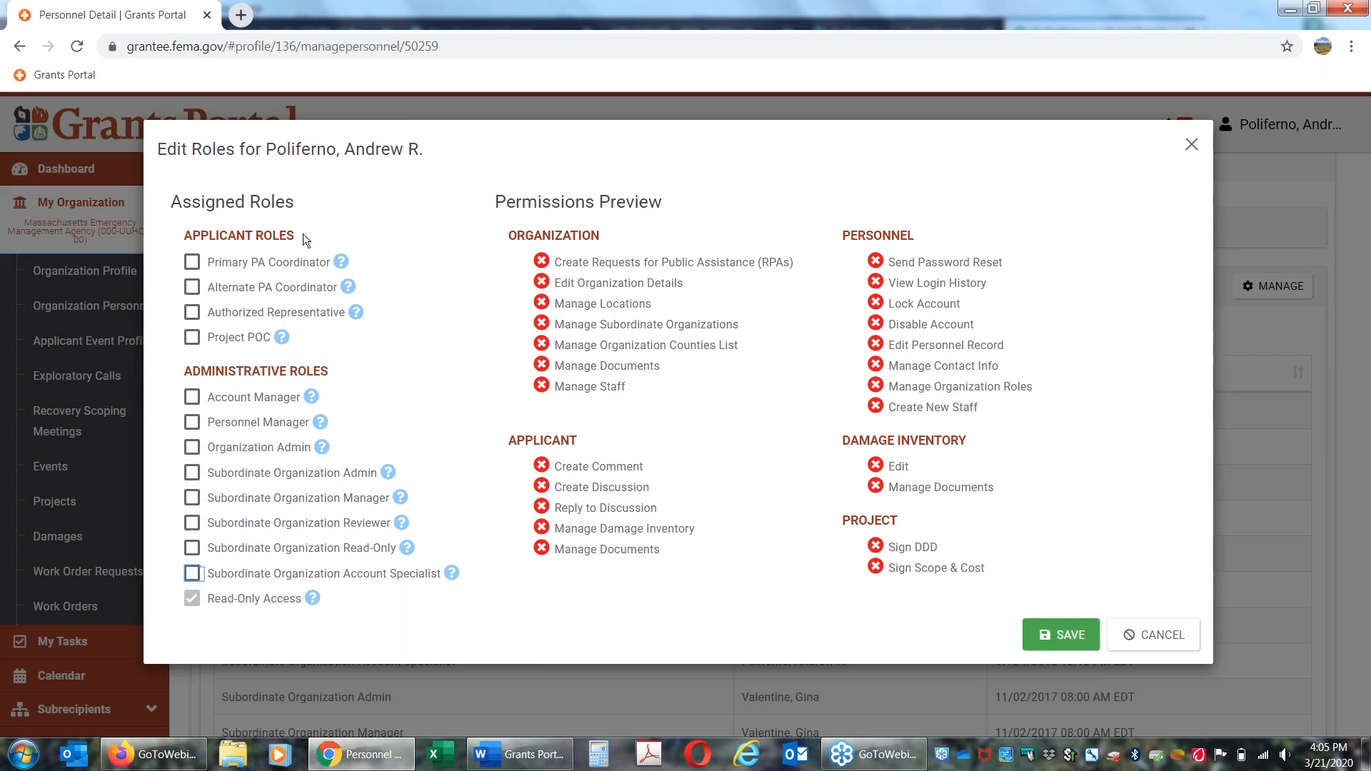
{"action": "left_click", "coordinate": [193, 262]}
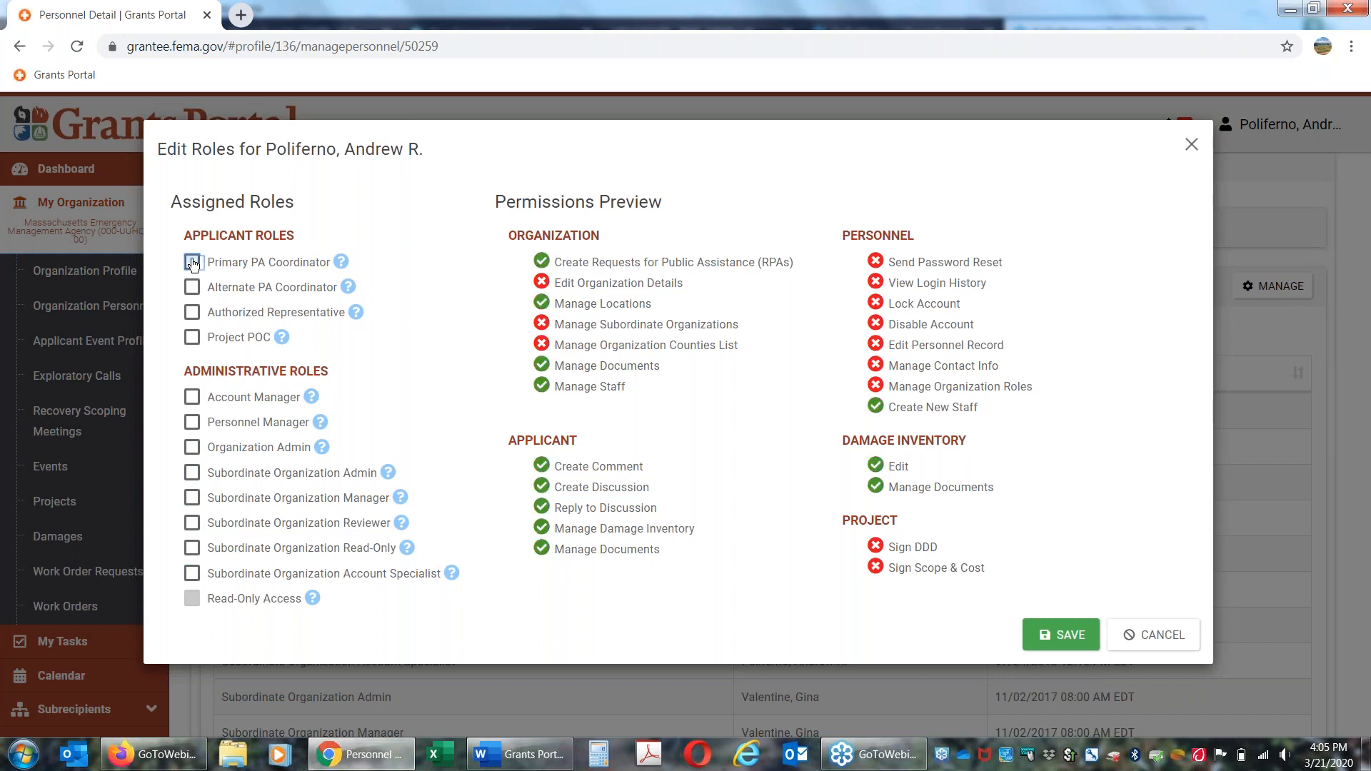
{"action": "left_click", "coordinate": [197, 451]}
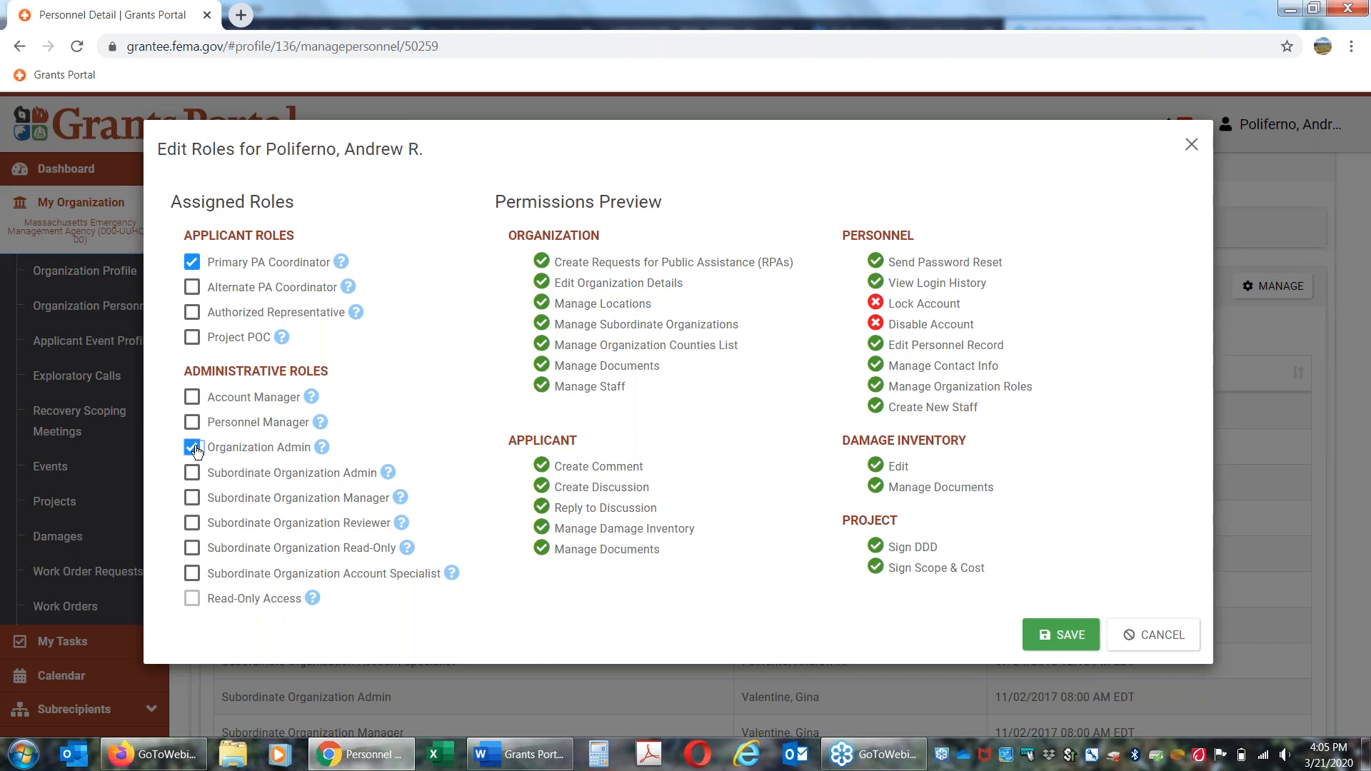
{"action": "left_click", "coordinate": [192, 262]}
{"action": "left_click", "coordinate": [191, 480]}
{"action": "left_click", "coordinate": [191, 475]}
{"action": "left_click", "coordinate": [192, 448]}
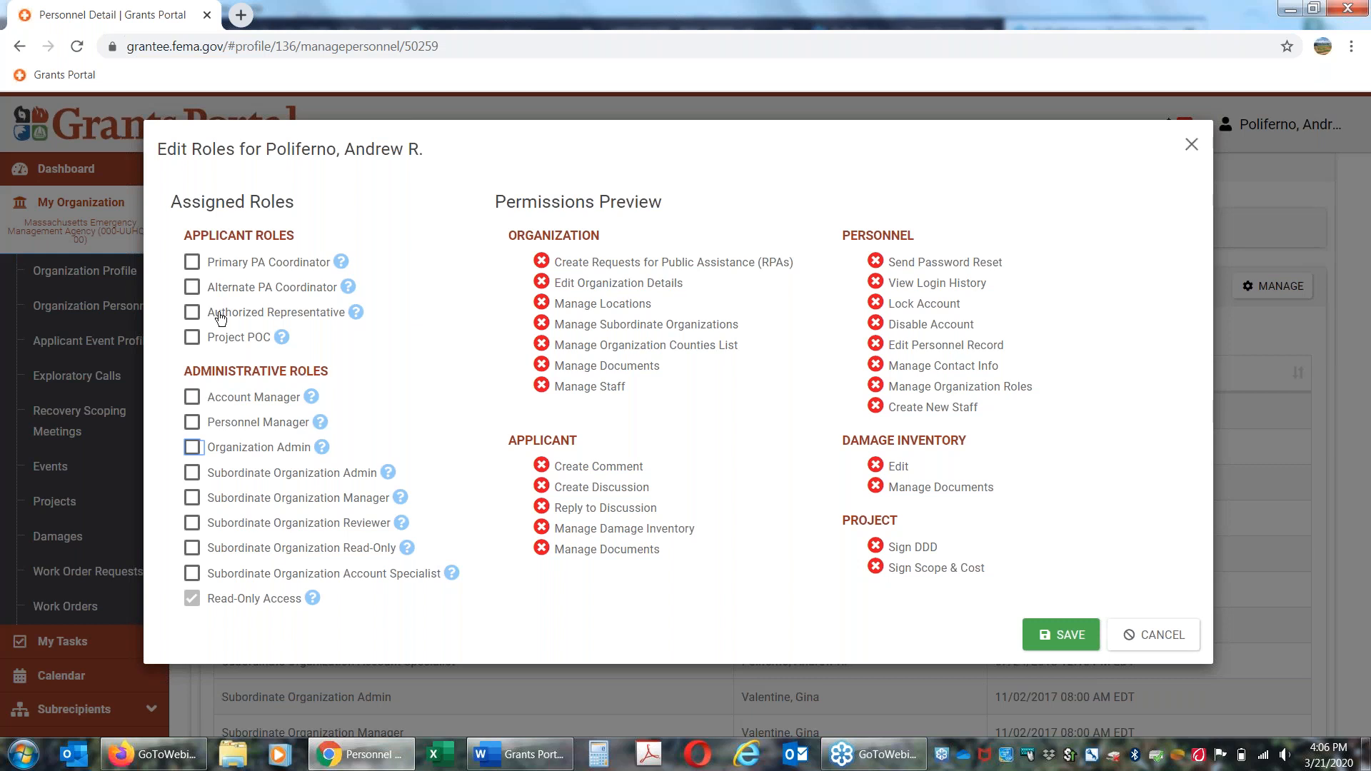
- Check Primary PA Coordinator, Authorized Representative, Account Manager, Personnel Manager and Organization Admin to preview their permissions
{"action": "left_click", "coordinate": [193, 264]}
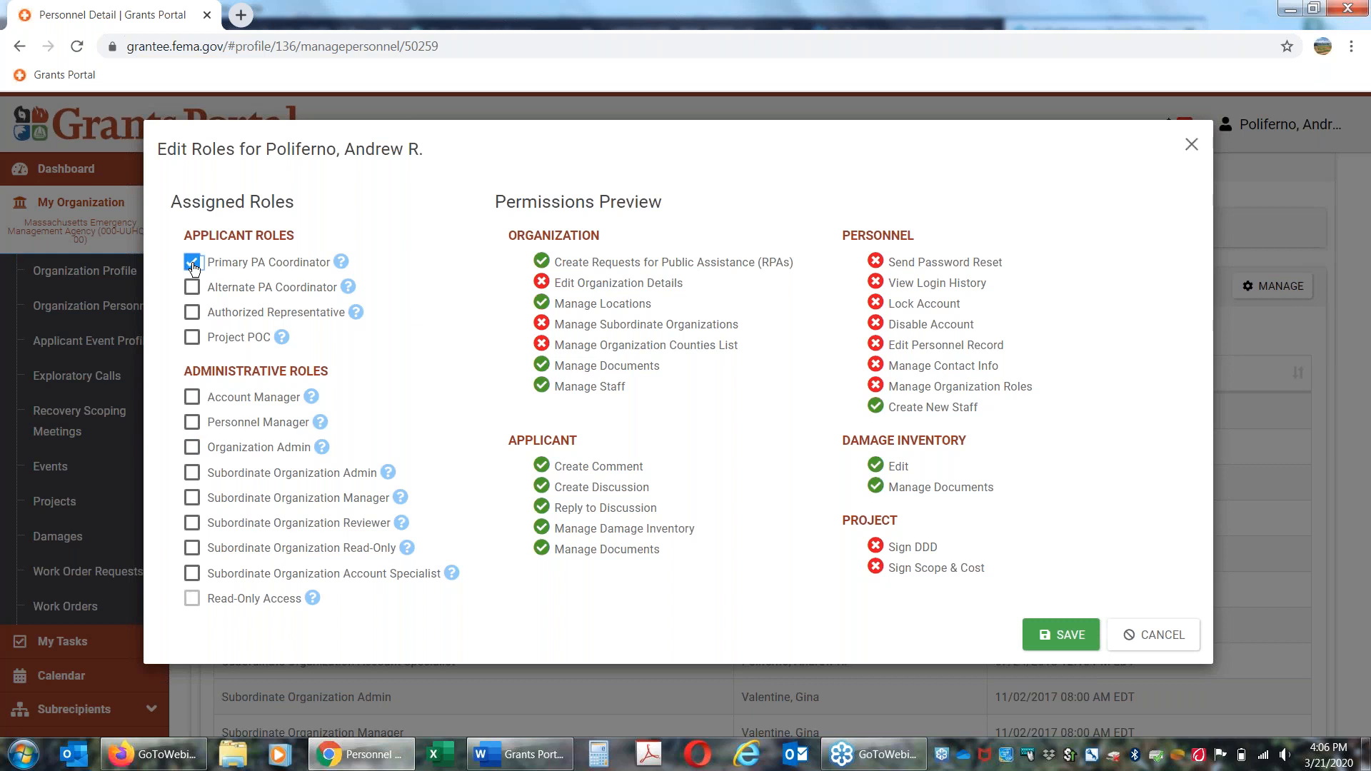
{"action": "left_click", "coordinate": [192, 314]}
{"action": "left_click", "coordinate": [192, 396]}
{"action": "left_click", "coordinate": [191, 421]}
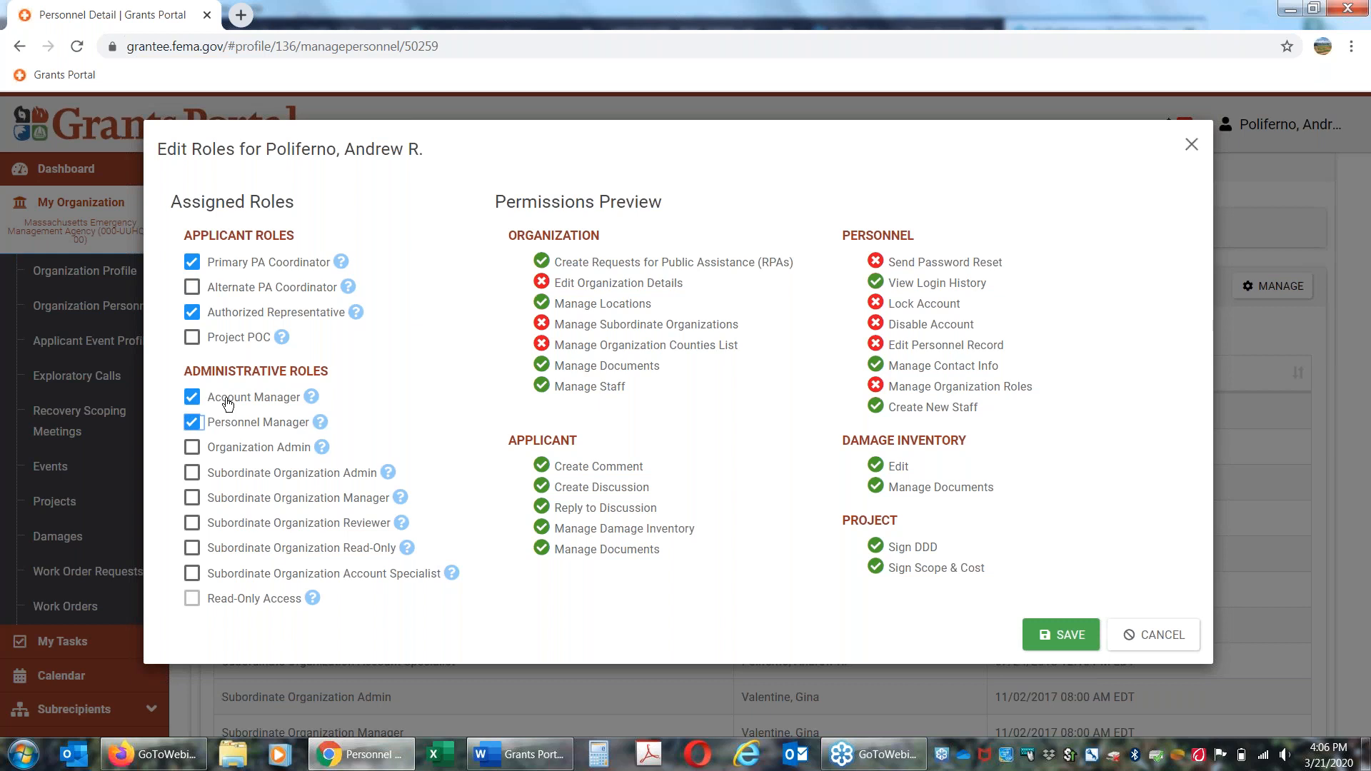
{"action": "left_click", "coordinate": [191, 451]}
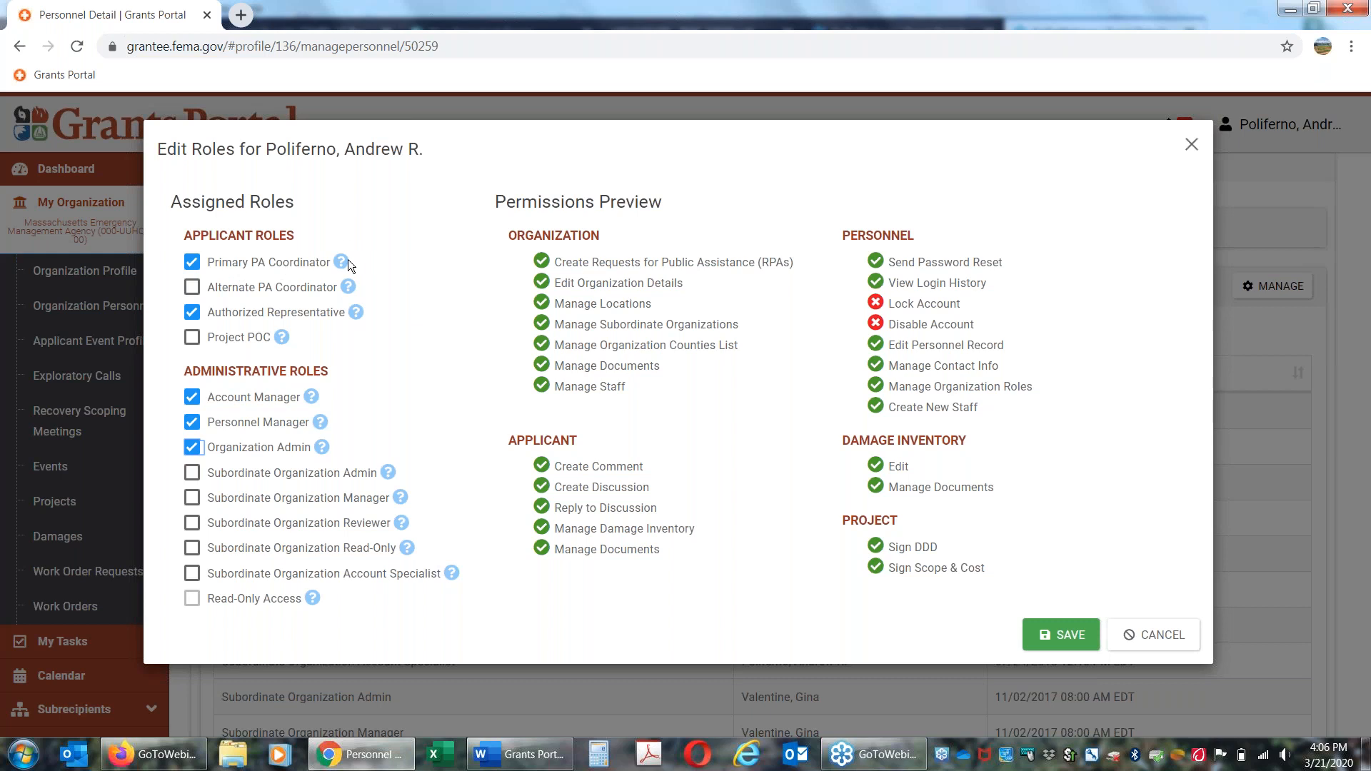
- Read the role help descriptions, cancel the Edit Roles changes, and scroll back to the profile's top
{"action": "mouse_move", "coordinate": [341, 267]}
{"action": "mouse_move", "coordinate": [281, 340]}
{"action": "left_click", "coordinate": [1153, 635]}
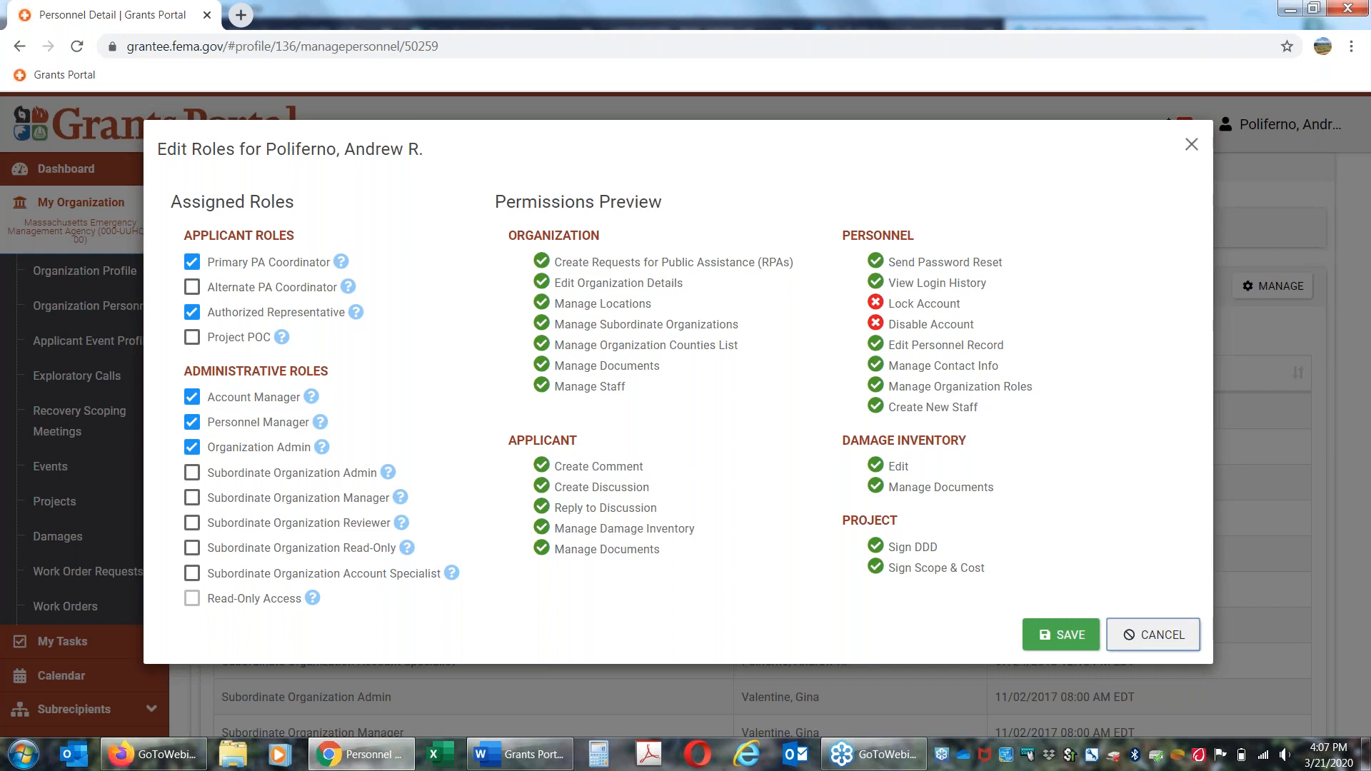
{"action": "scroll", "coordinate": [909, 440], "scroll_direction": "up", "scroll_amount": 7}
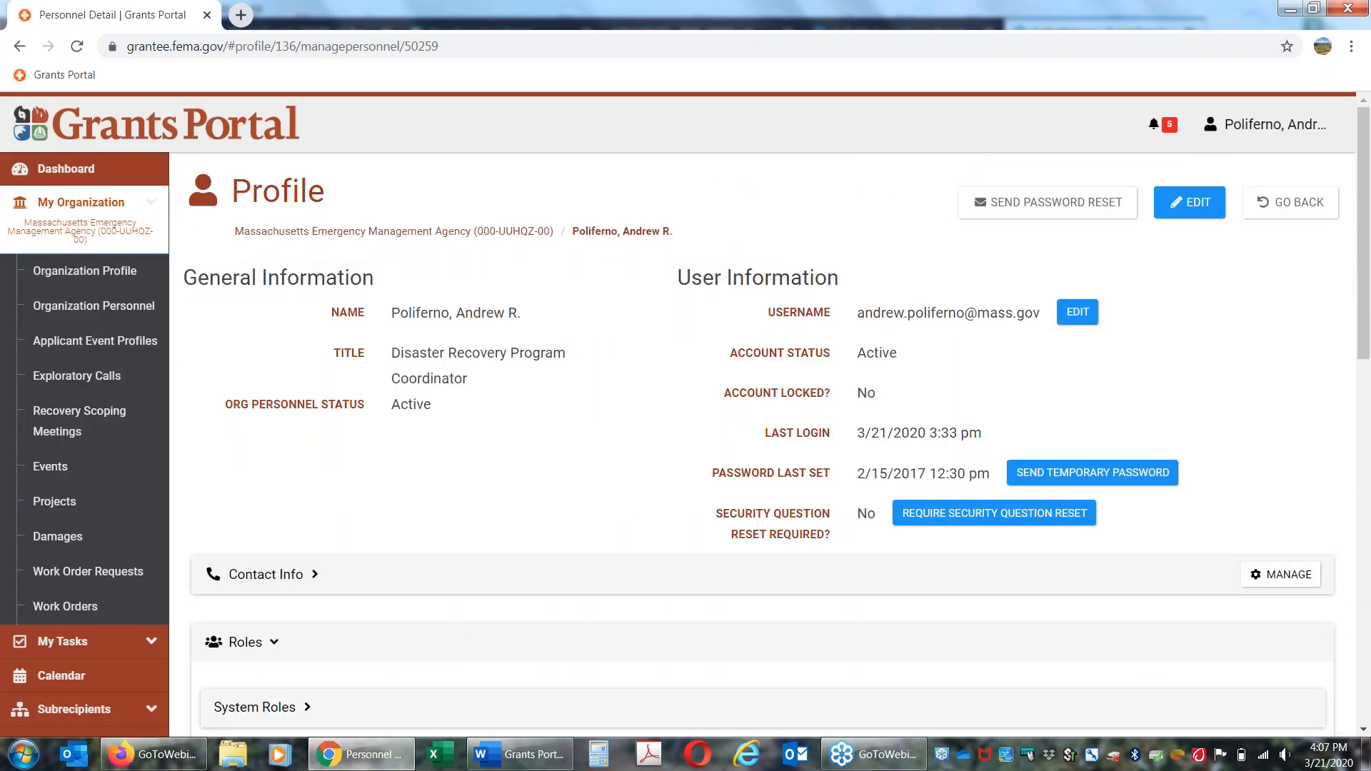